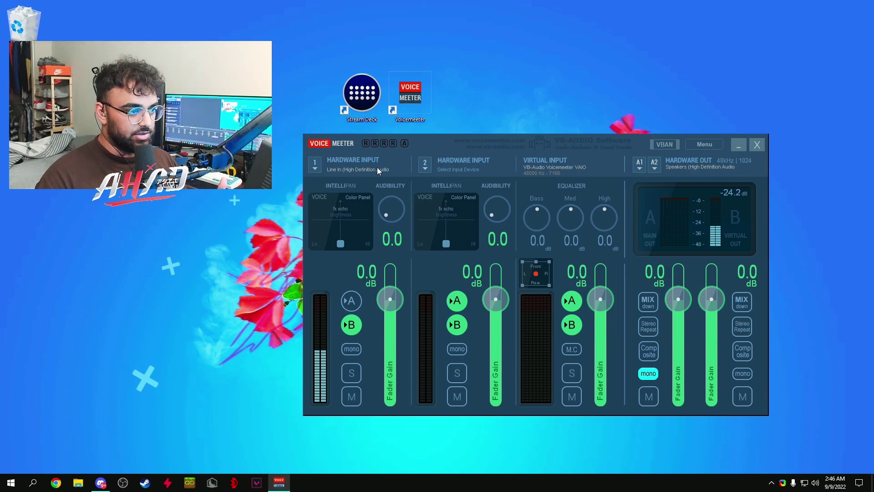
- In Voicemeeter, keep MME Line In as hardware input 1 and check the A1 output device
click(315, 170)
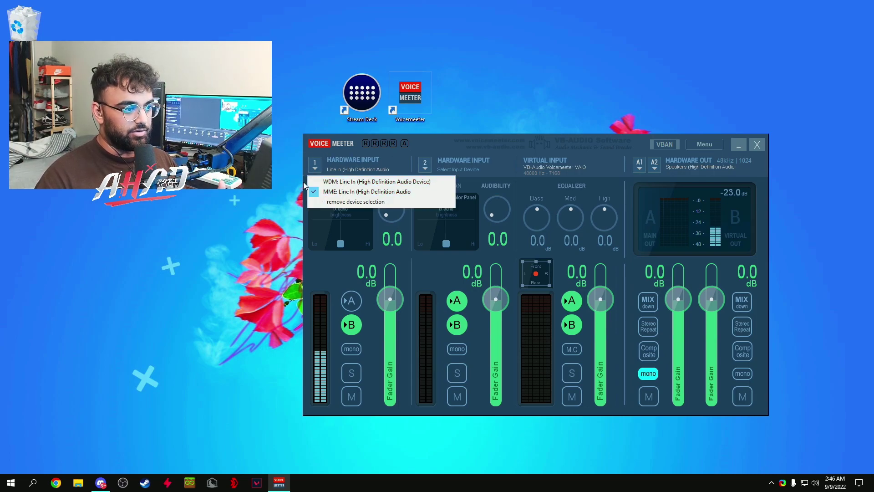
click(365, 202)
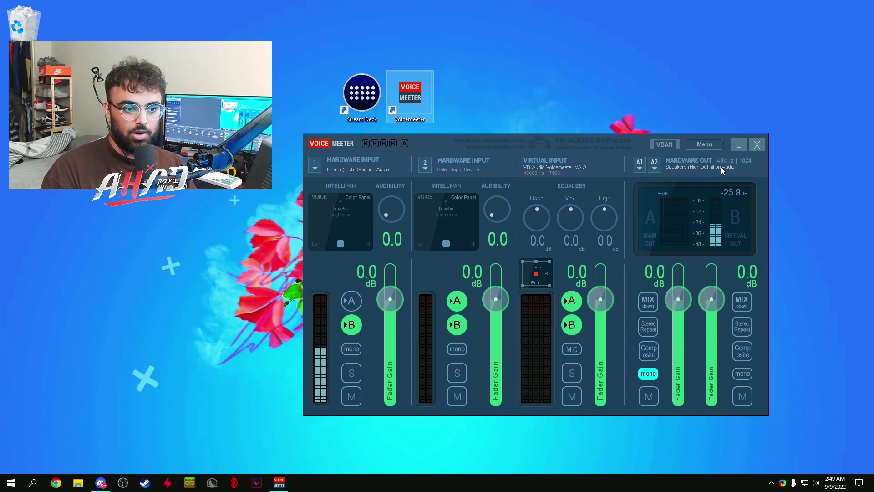
click(639, 168)
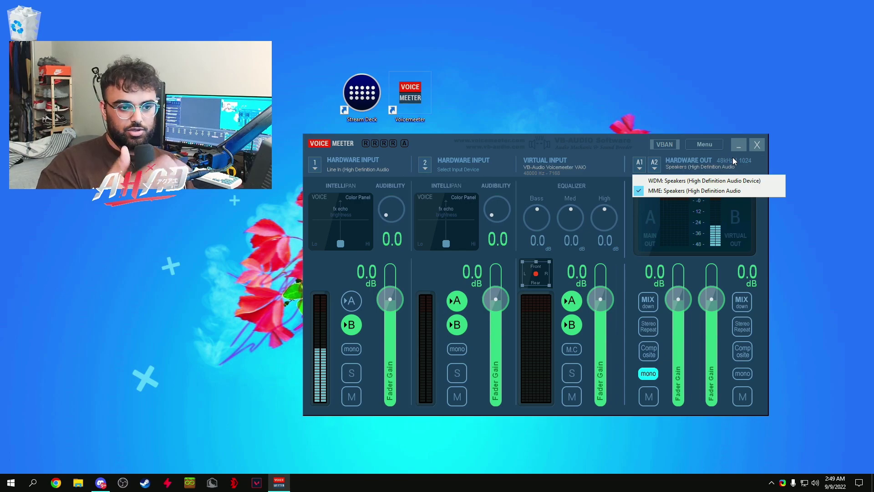
click(830, 200)
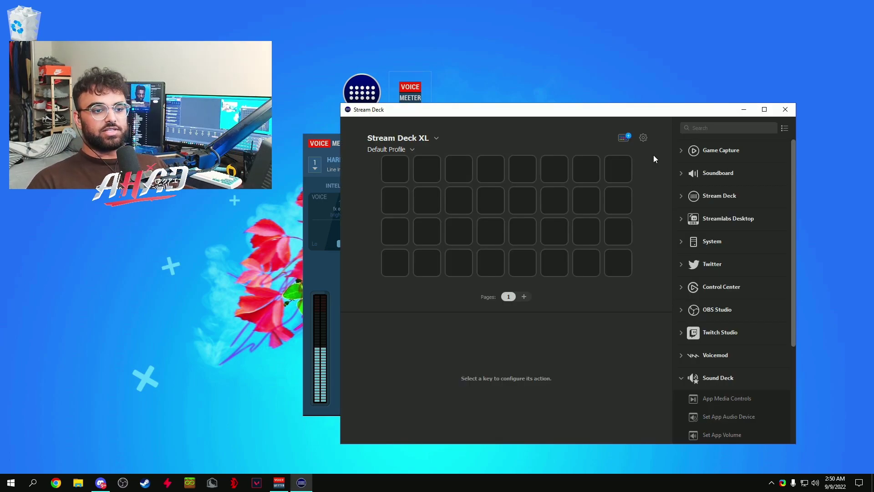
- Browse the Stream Deck Store's Audio plugins to confirm Sound Deck is installed, then close it
click(627, 136)
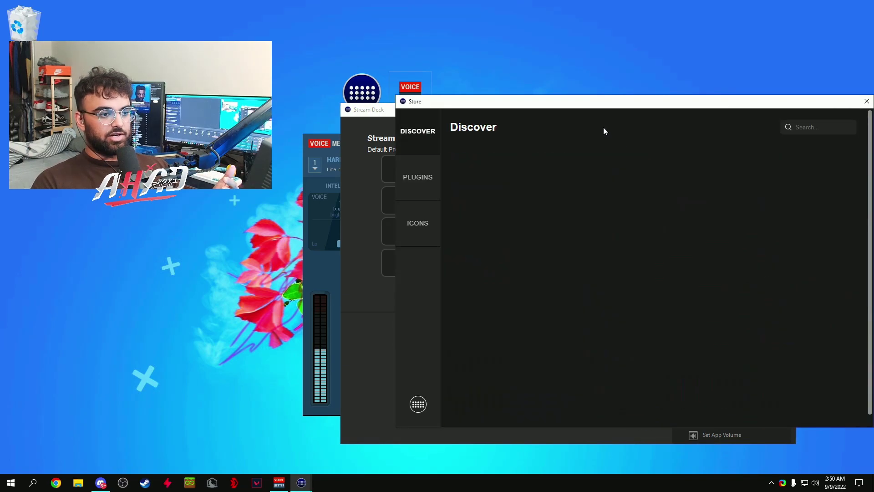
click(416, 189)
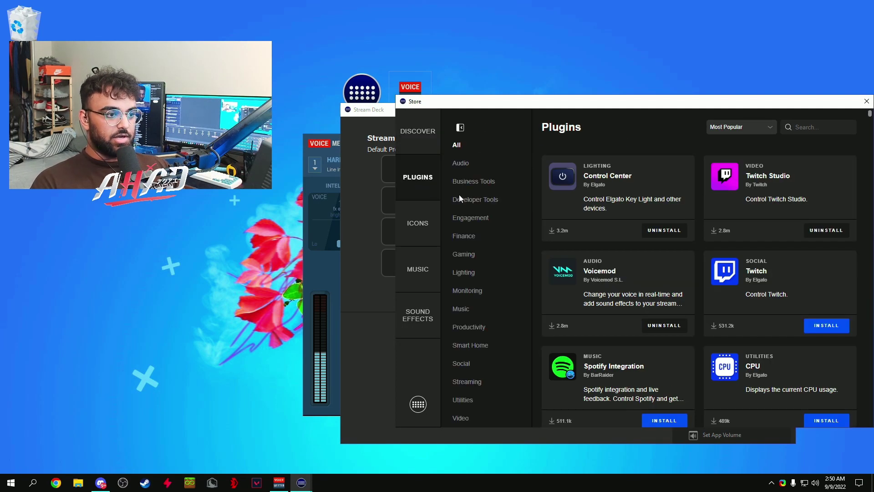
click(461, 163)
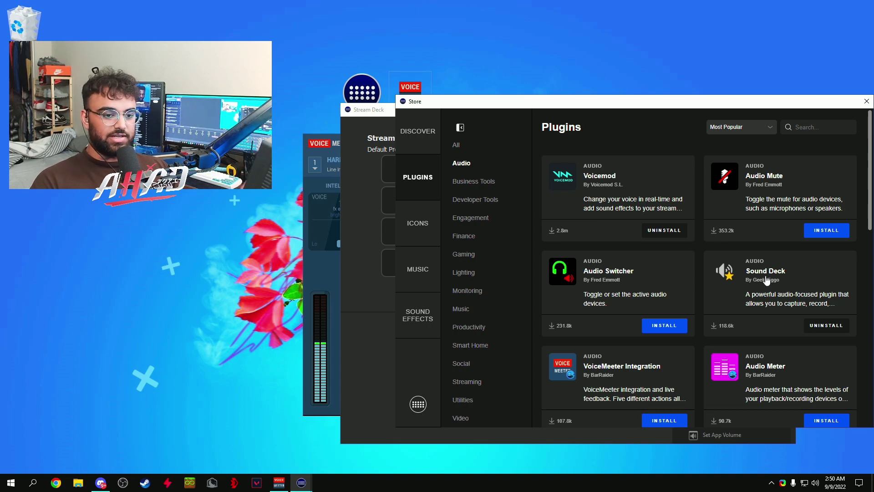
click(722, 276)
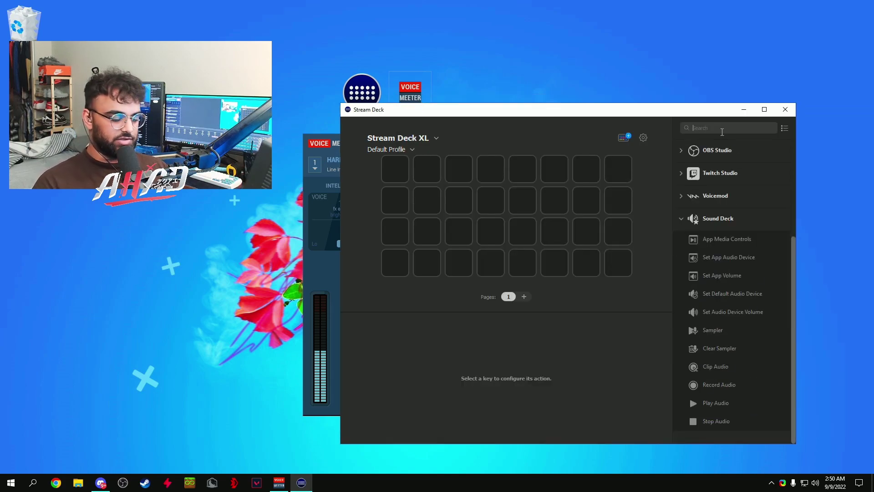
- Filter the action list with 'sound deck' and drag a Sampler action onto a top-row key
click(721, 132)
text(sound deck)
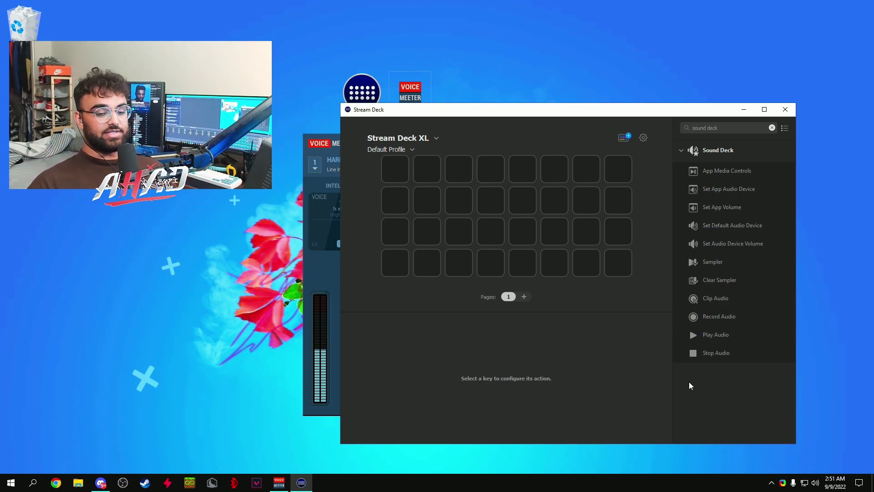
drag(707, 262, 491, 169)
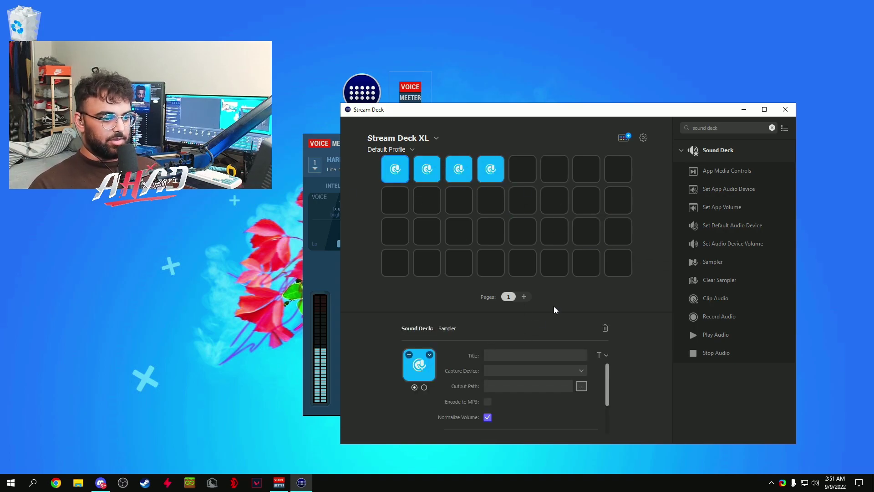
- Title the first sampler key 'Sample #1' and set its capture device to Line In
click(502, 281)
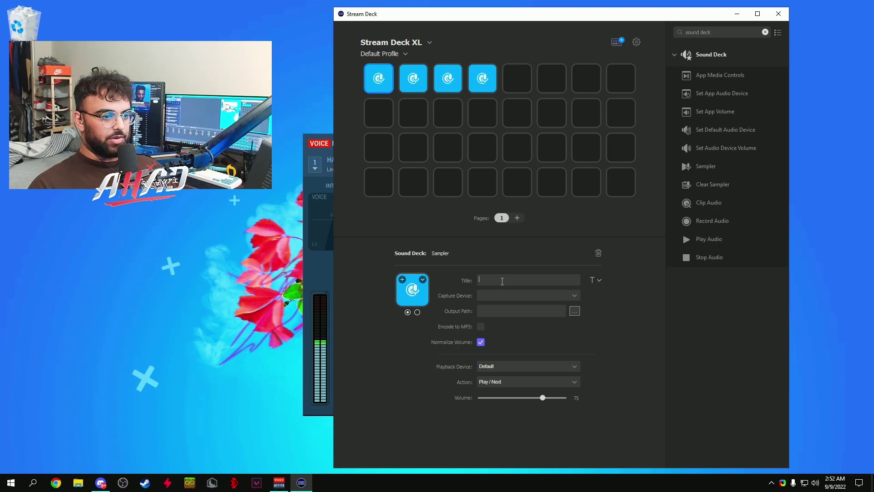
text(Sample #1)
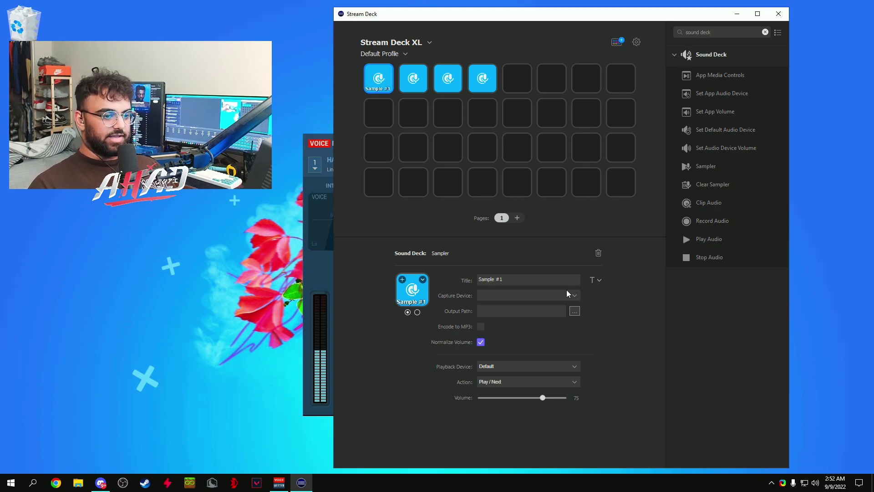
click(569, 295)
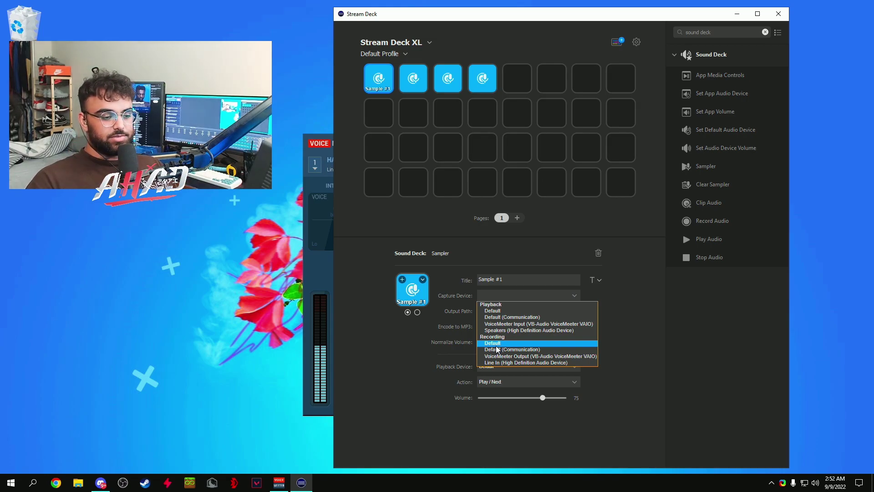
click(546, 363)
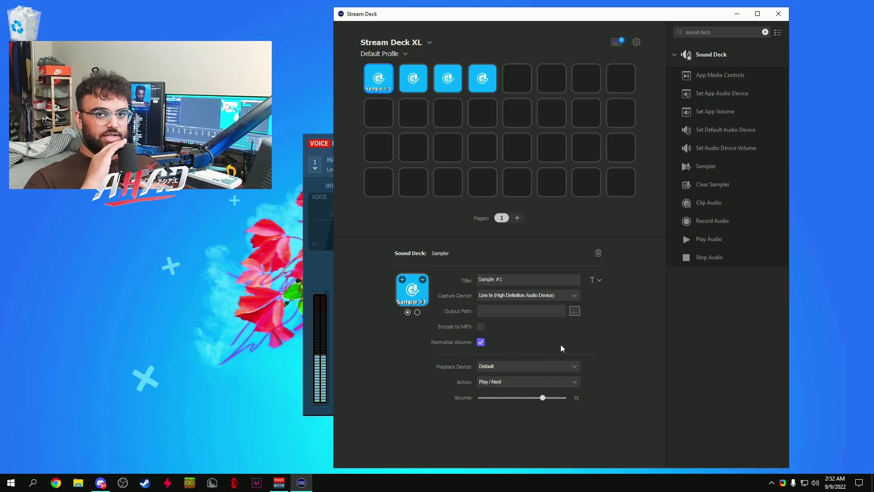
click(574, 311)
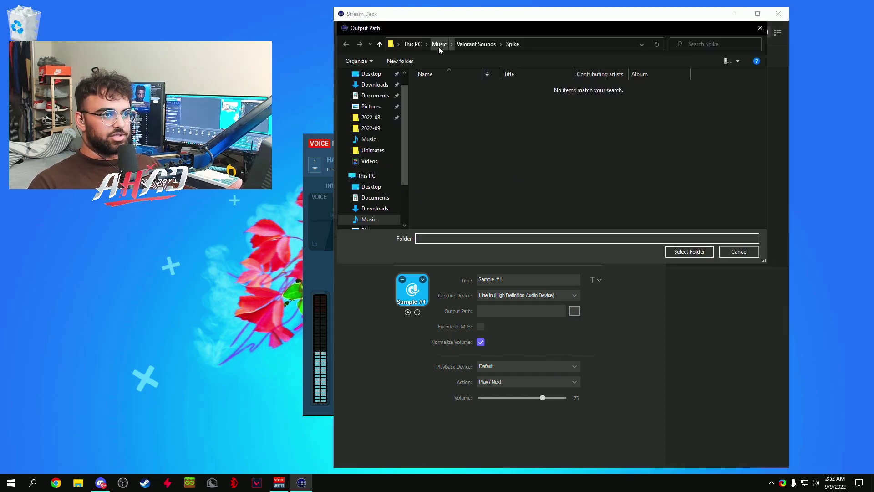
- Set Sample #1's output folder to Music\tutorial and enable Encode to MP3
click(439, 45)
click(448, 88)
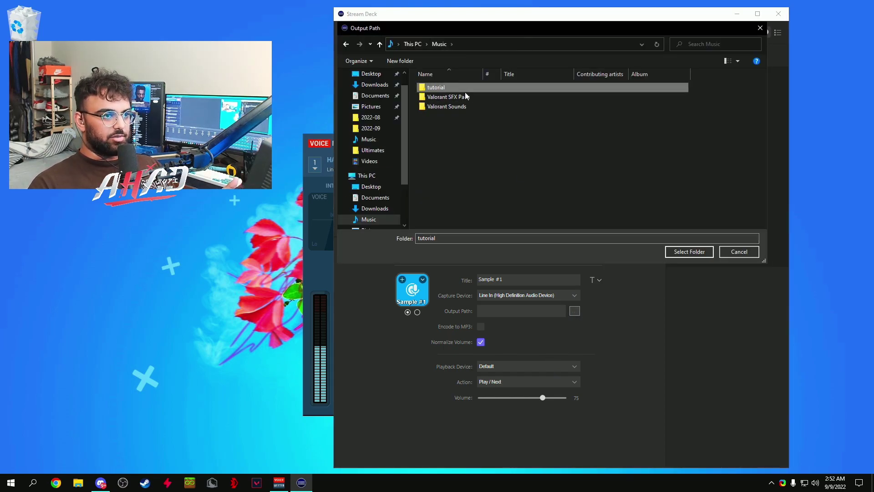
click(687, 253)
click(481, 327)
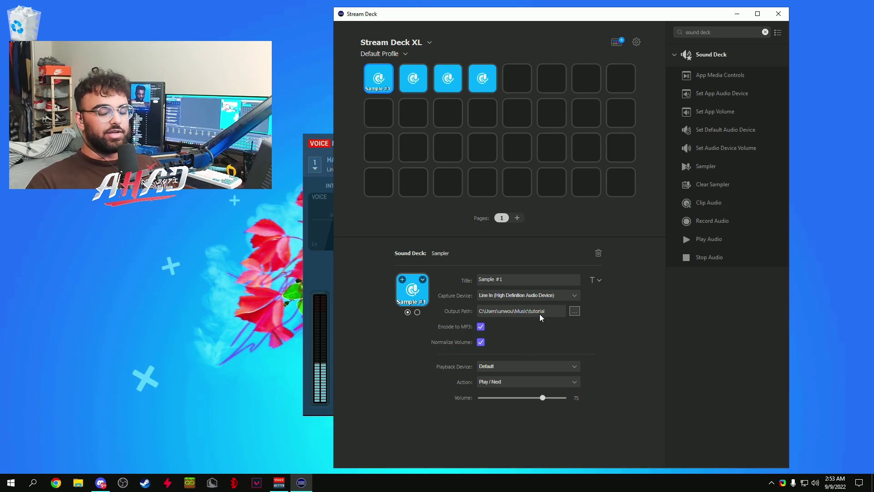
- Set the playback device to VoiceMeeter Input (VB-Audio VoiceMeeter VAIO) and Action to Play / Overlap
click(564, 370)
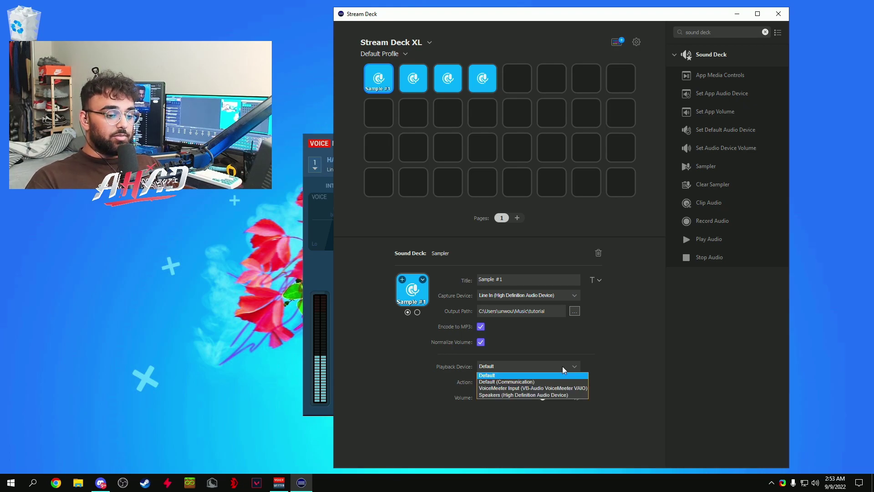
click(526, 390)
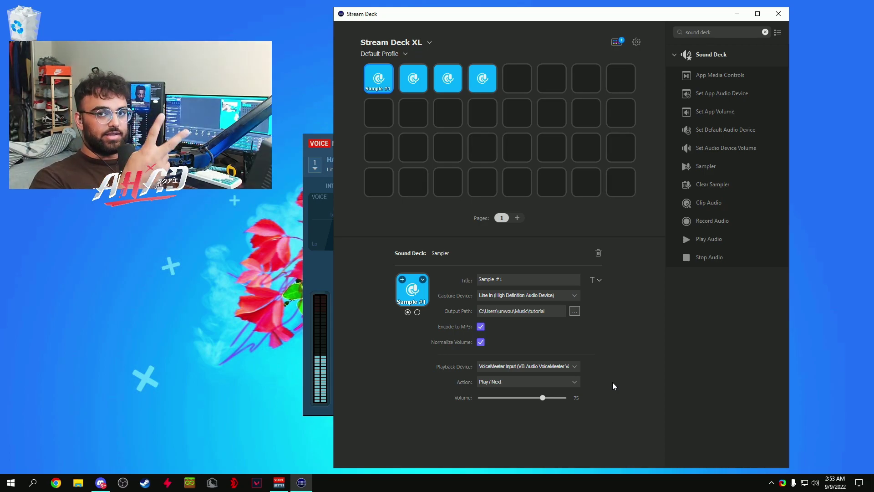
click(523, 381)
click(522, 404)
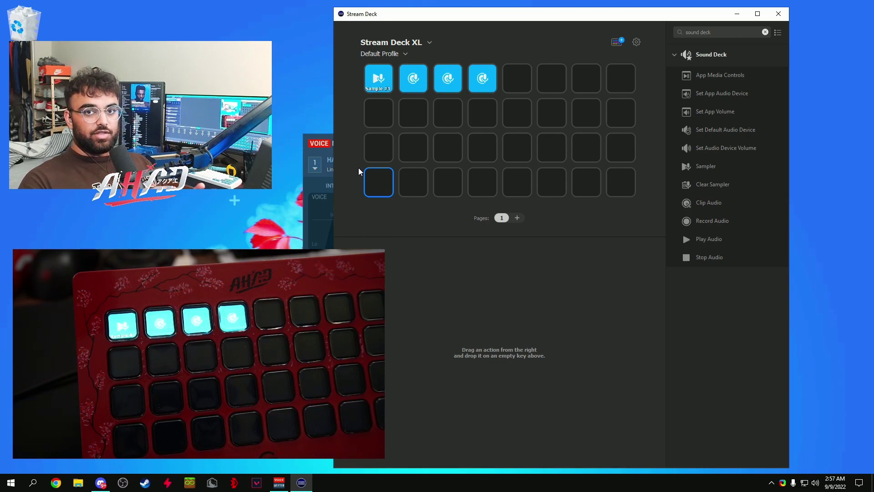
- Switch to Discord to test the recorded clip in voice chat, then return to Stream Deck
key(alt+Tab)
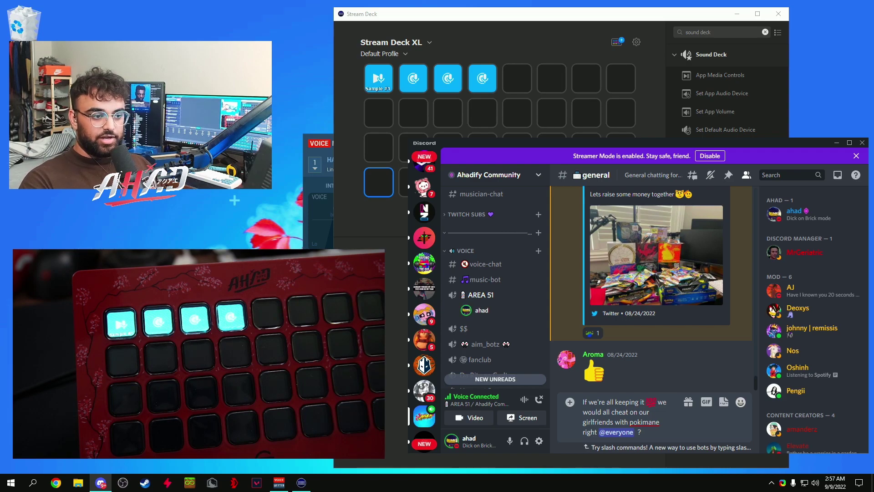
key(alt+Tab)
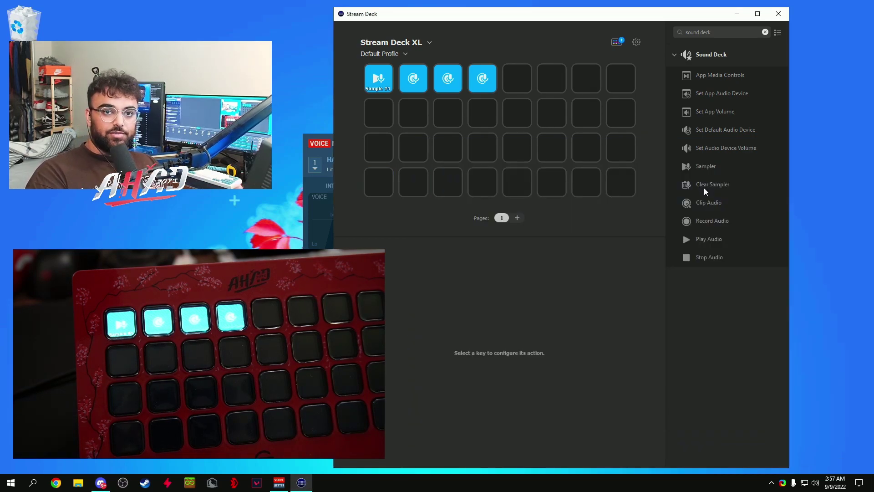
- Place a Clear Sampler action on the bottom-left key and a Play Audio action on an empty key
drag(738, 185, 369, 176)
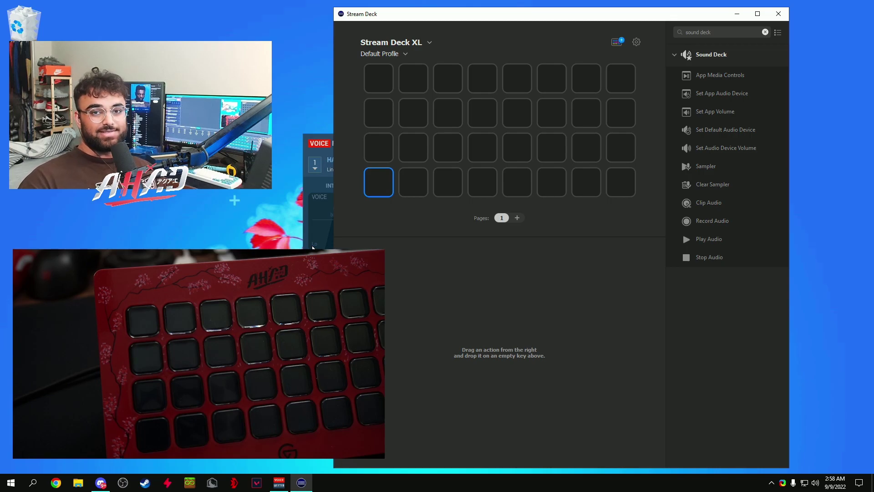
drag(715, 241, 458, 125)
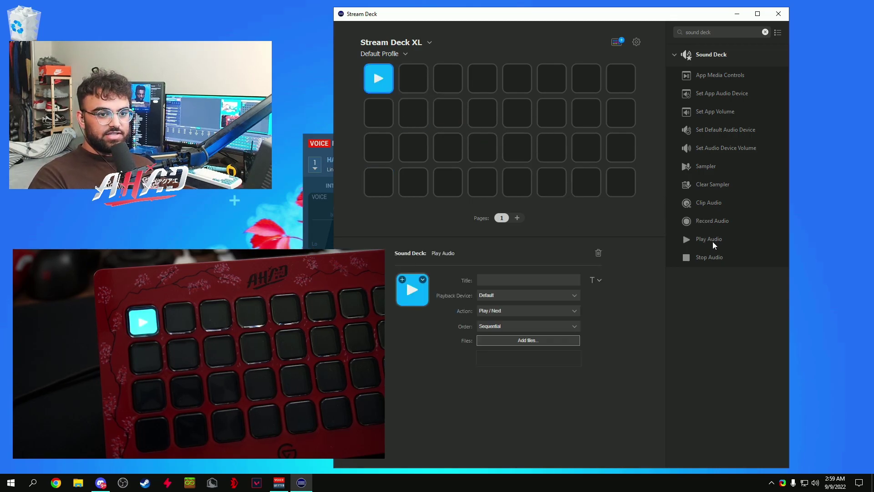
- Add a Play Audio key titled 'SB #1' that plays through VoiceMeeter Input
drag(773, 238, 451, 136)
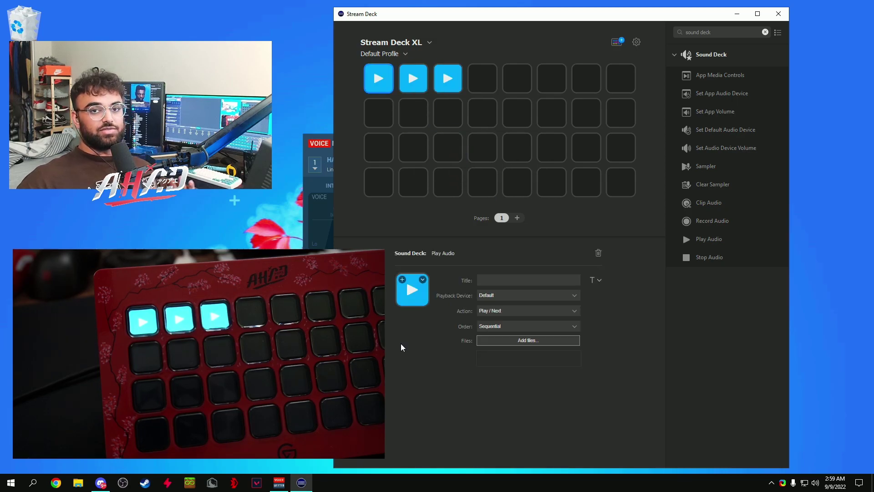
click(521, 281)
text(SB #1)
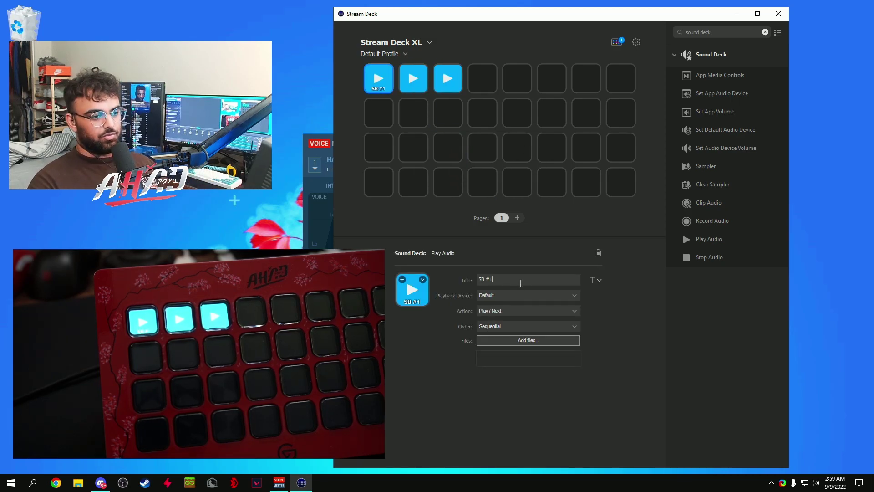
click(513, 296)
click(509, 313)
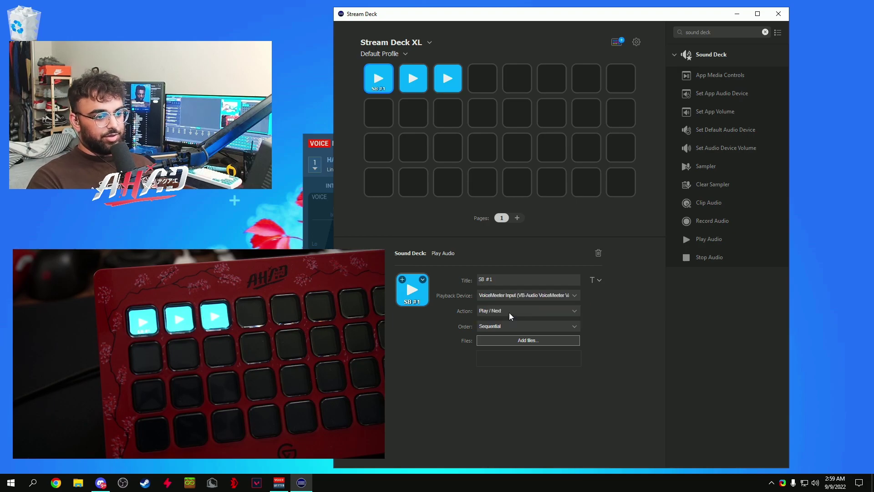
- Set SB #1's action to Play / Overlap with Sequential playback order
click(510, 311)
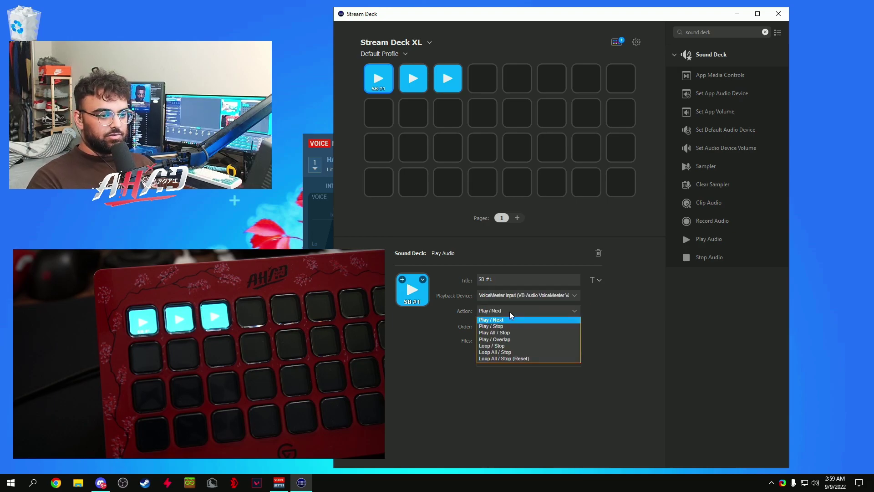
click(518, 340)
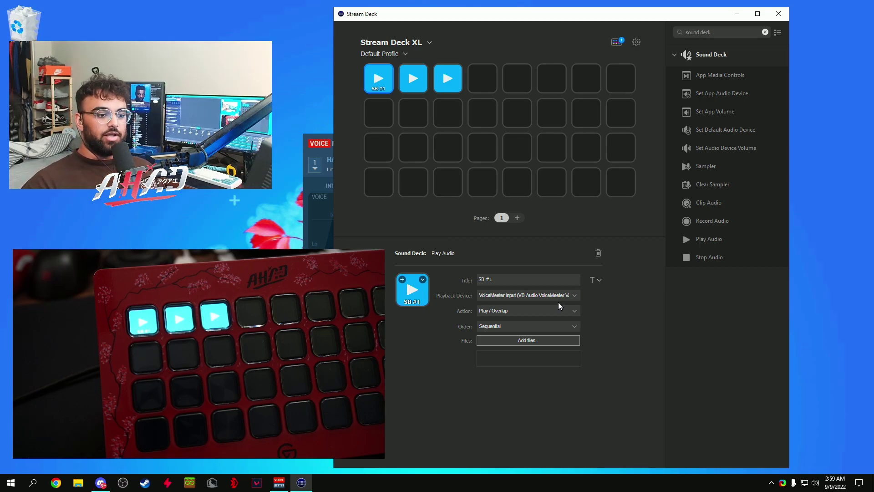
click(509, 323)
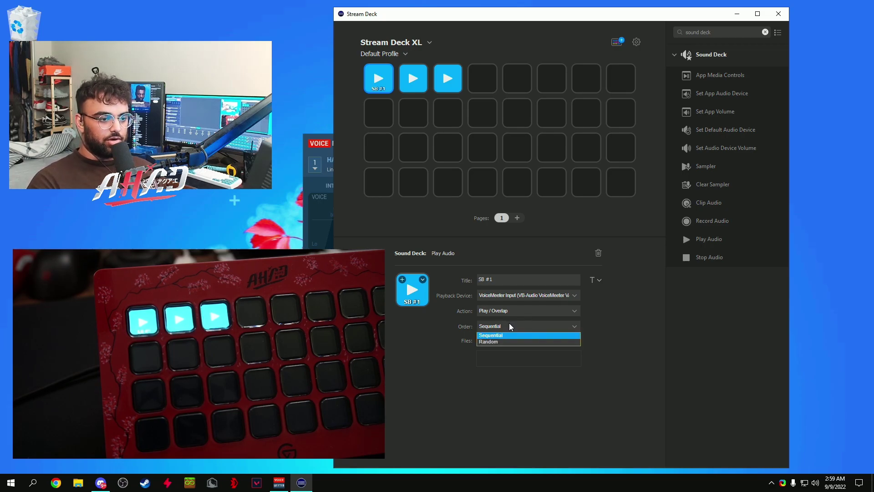
click(505, 336)
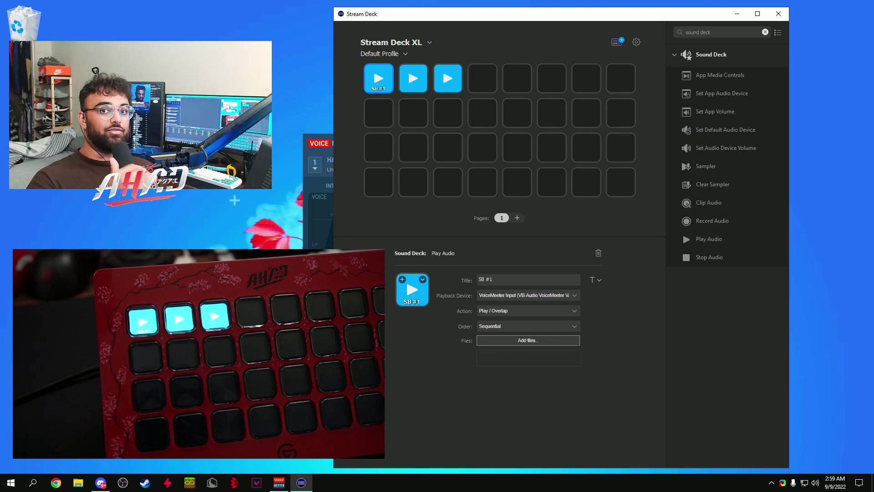
click(528, 340)
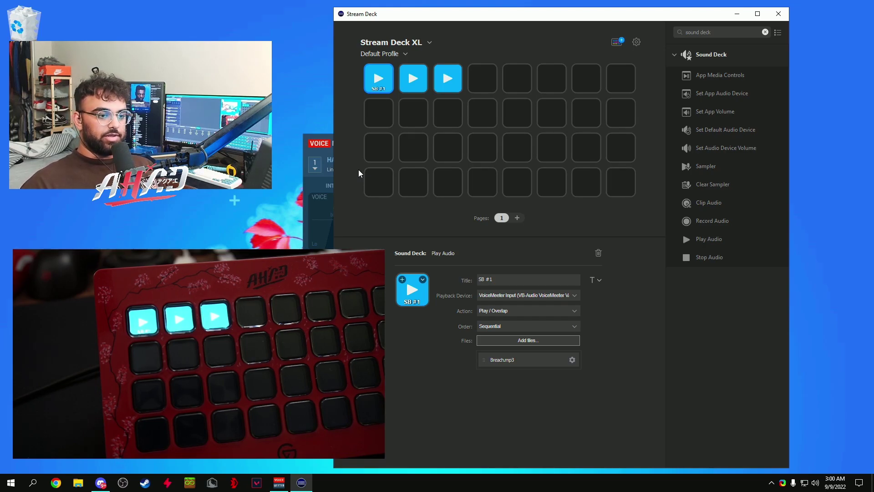
- Move Discord aside, then put a Stop Audio action on the bottom row's first key
click(100, 482)
drag(495, 141, 707, 151)
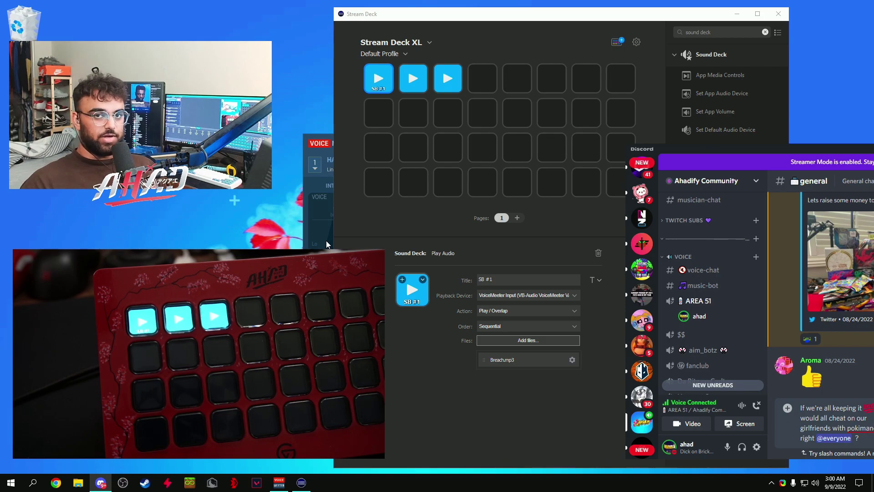
click(556, 194)
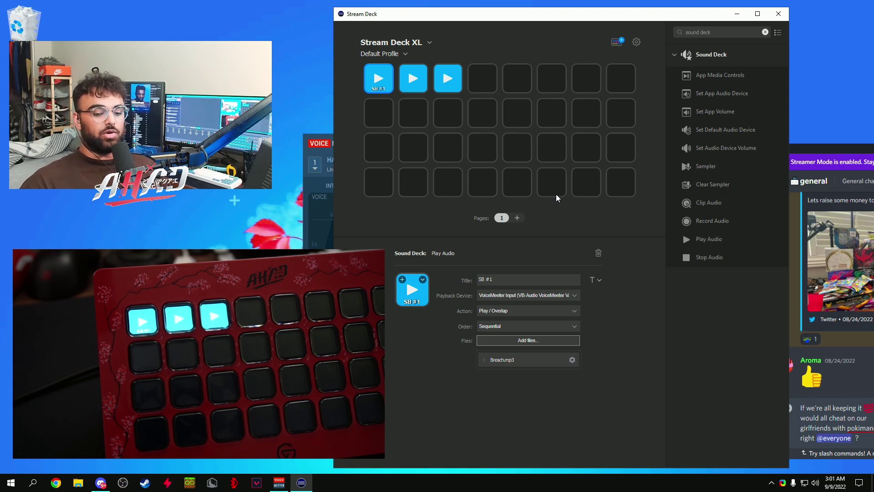
drag(699, 258, 377, 187)
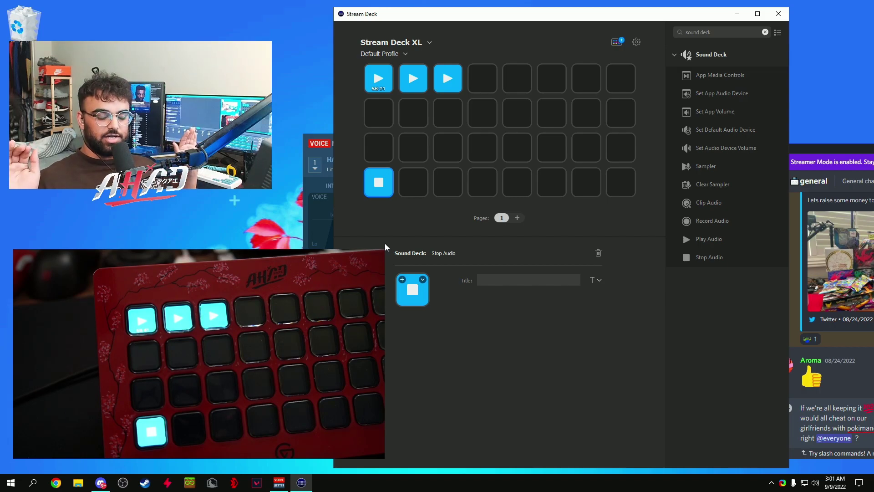
- Select the SB #1 key to view its settings
click(378, 78)
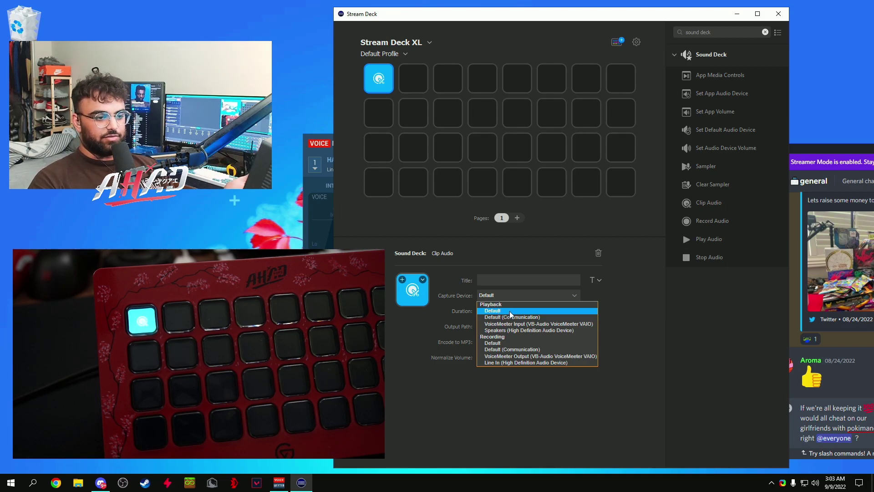
- Set the Clip Audio key to capture from Speakers for a 30-second clip
click(511, 311)
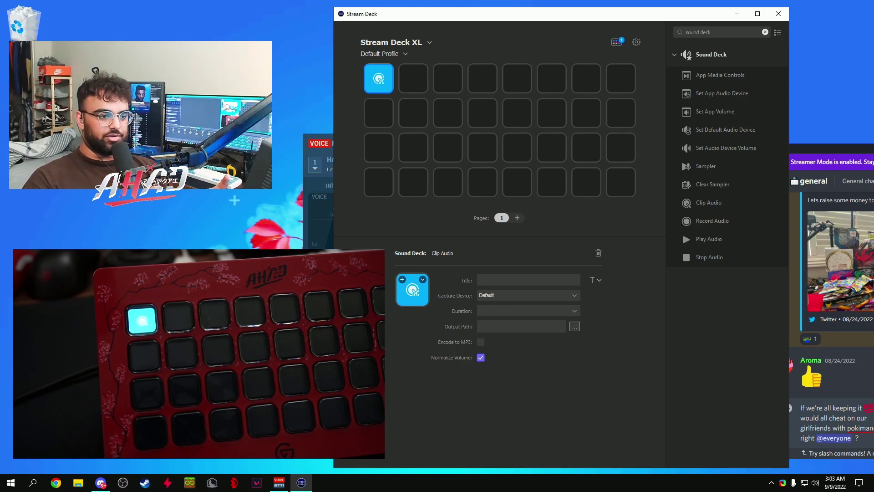
click(531, 376)
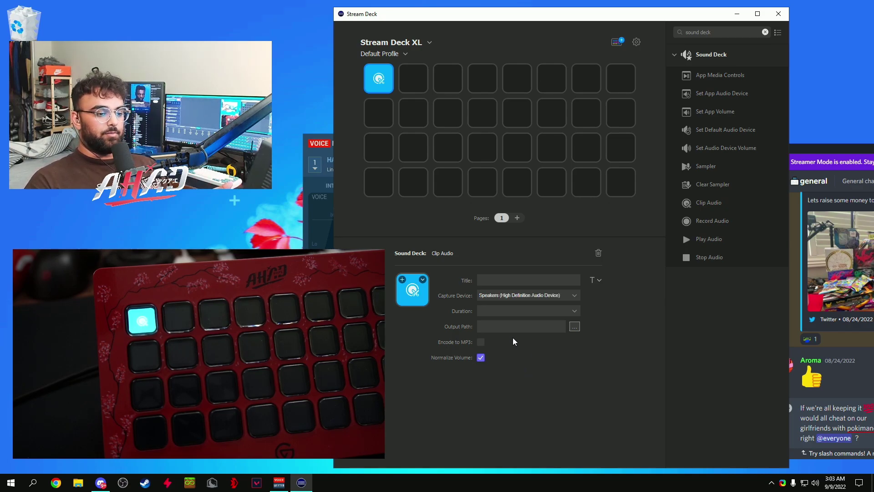
click(529, 312)
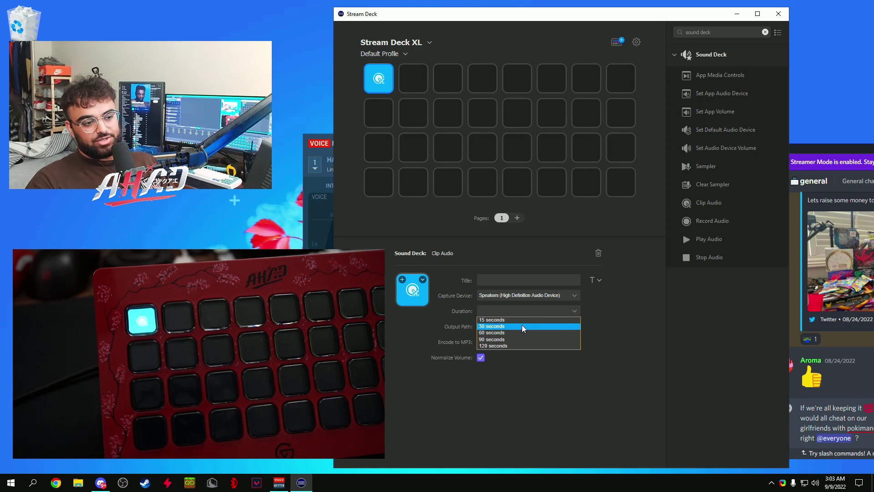
click(522, 326)
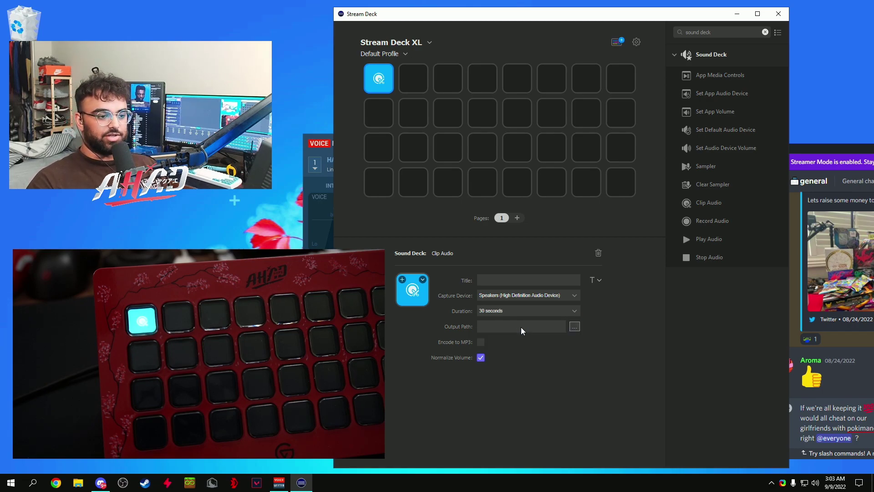
- Set the clip output path to the Music\tutorial folder
click(575, 327)
click(439, 44)
click(459, 87)
click(674, 252)
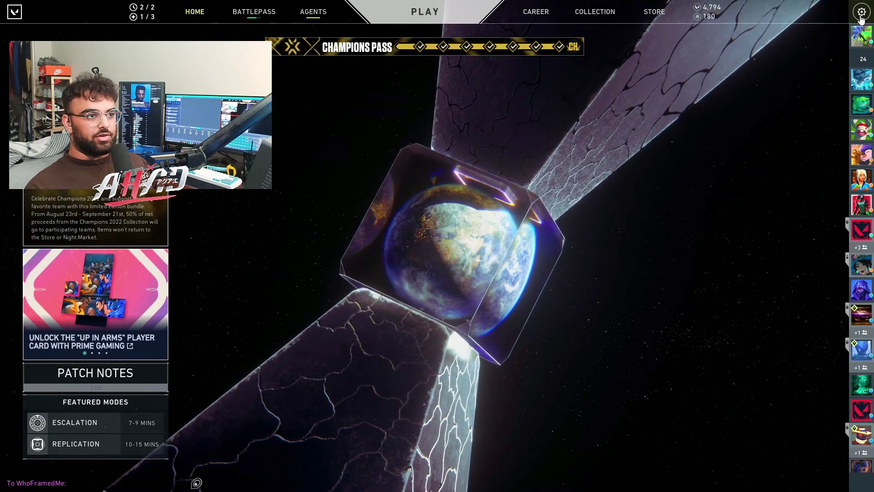
- In Audio > Voice Chat settings, choose VoiceMeeter Output (VB-Audio VoiceMeeter VAIO) as Input Device, then close settings
click(862, 12)
click(469, 186)
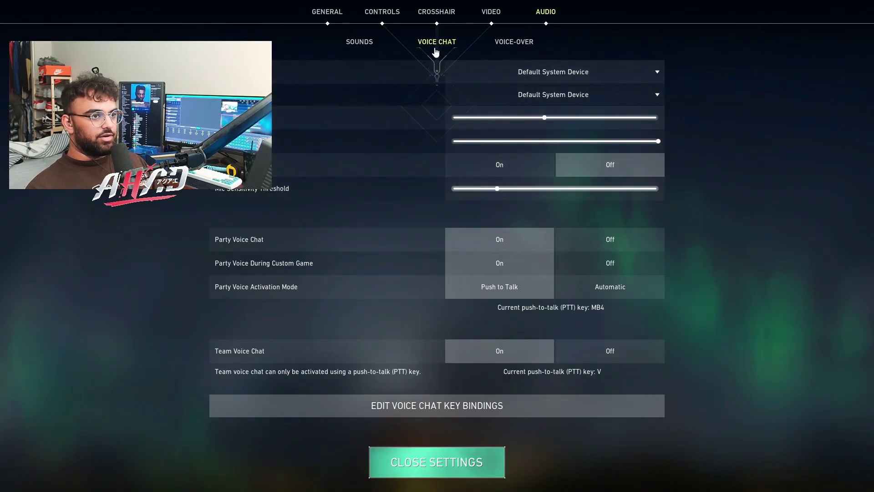
click(502, 103)
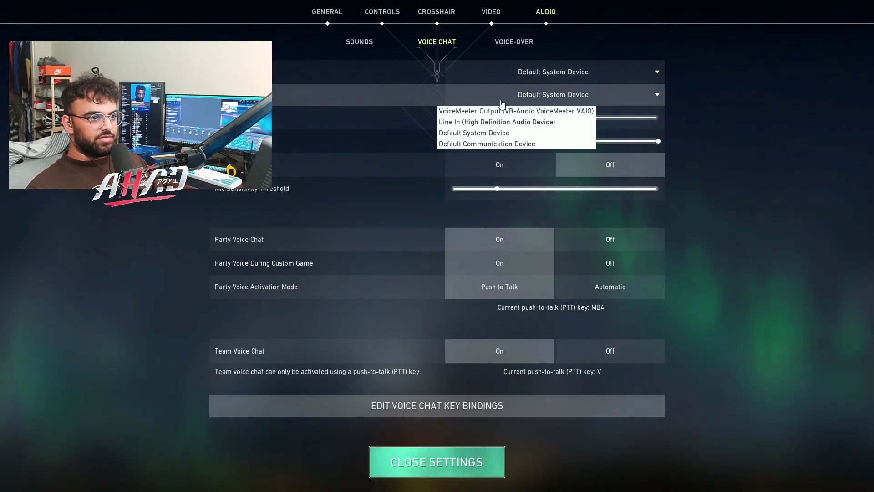
click(484, 112)
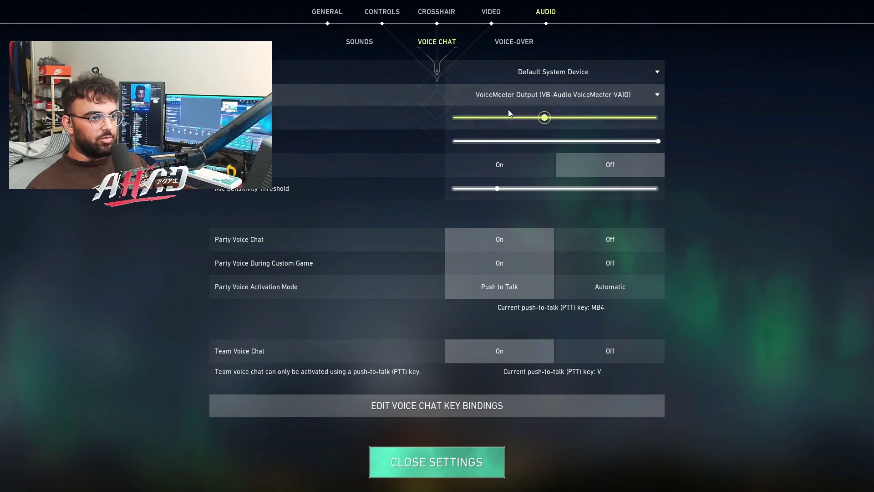
click(524, 170)
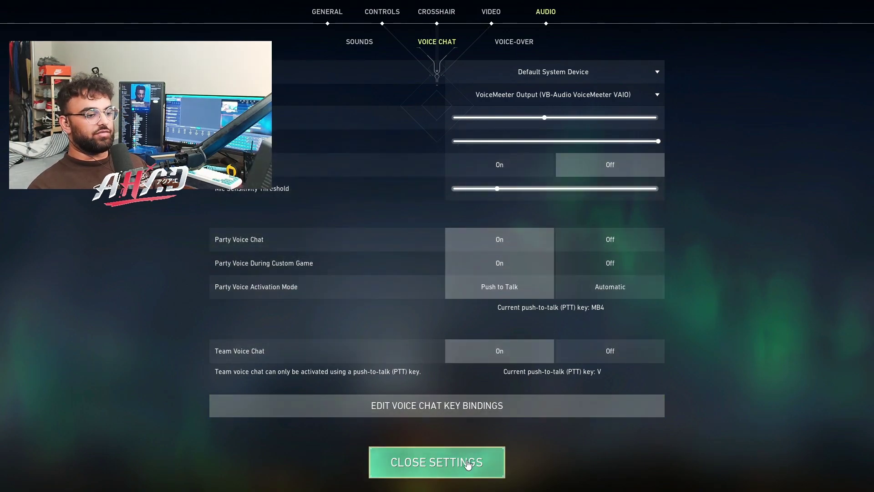
click(462, 462)
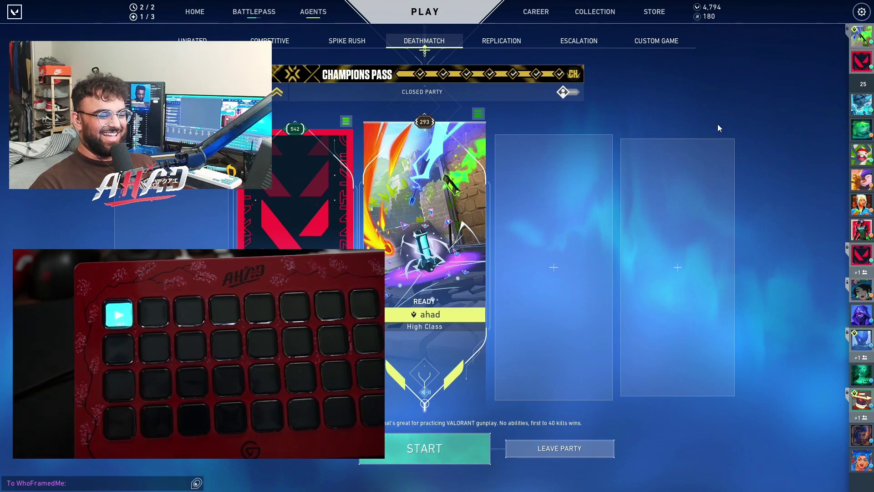
- Alt+Tab out of Valorant to the desktop showing Voicemeeter over Stream Deck
key(alt+Tab)
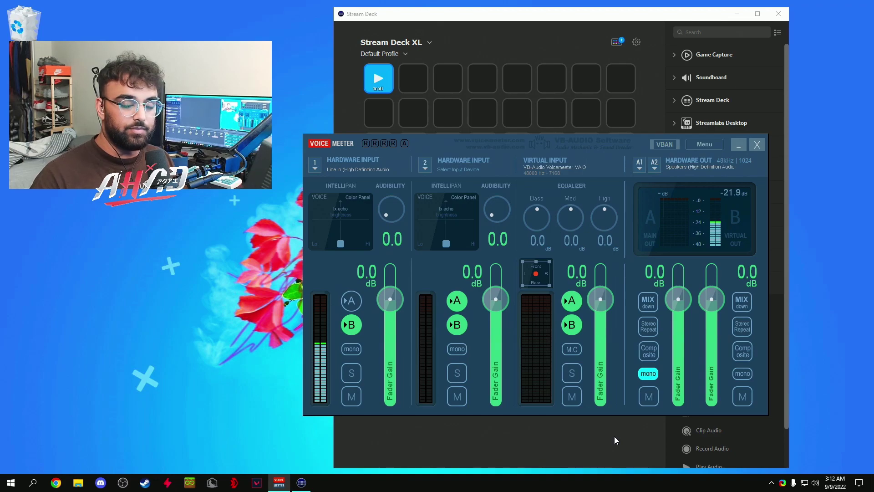